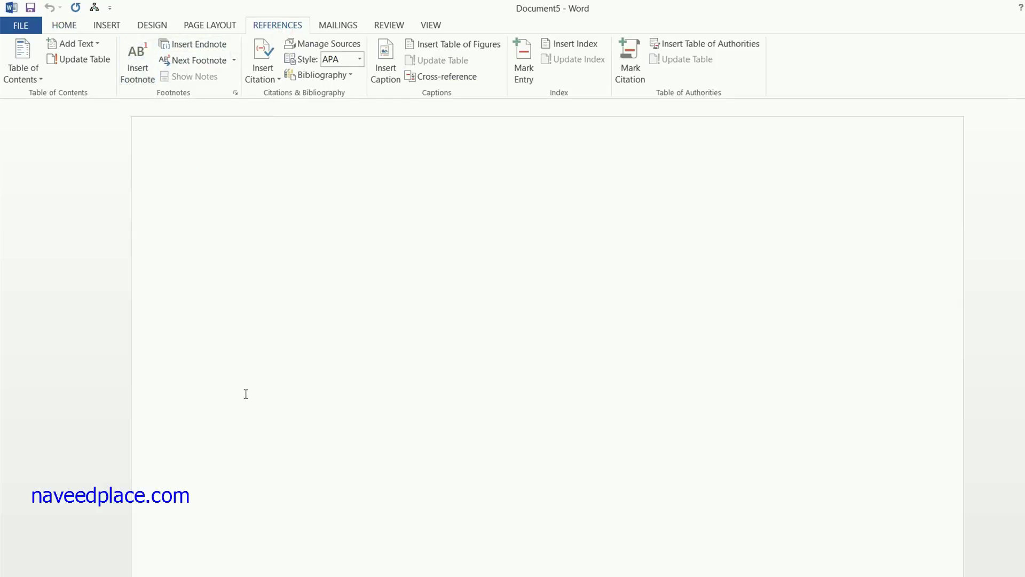
Fill the blank document with sample paragraphs using the =rand() function
text(=rand())
key(Return)
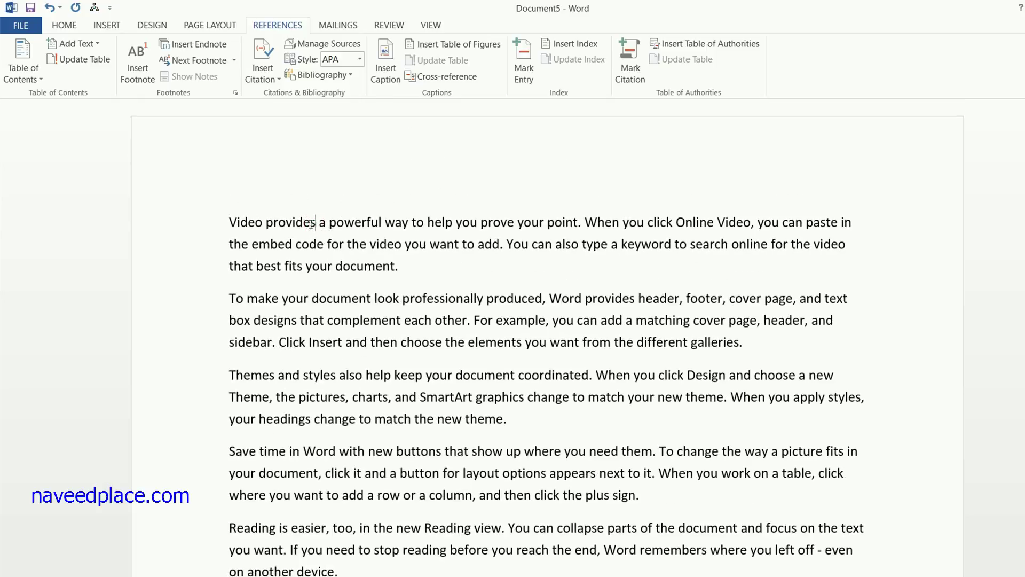
Insert a footnote after "Video provides" in the first paragraph with the note text "vvvvvvv"
drag(315, 222, 268, 222)
drag(311, 233, 266, 222)
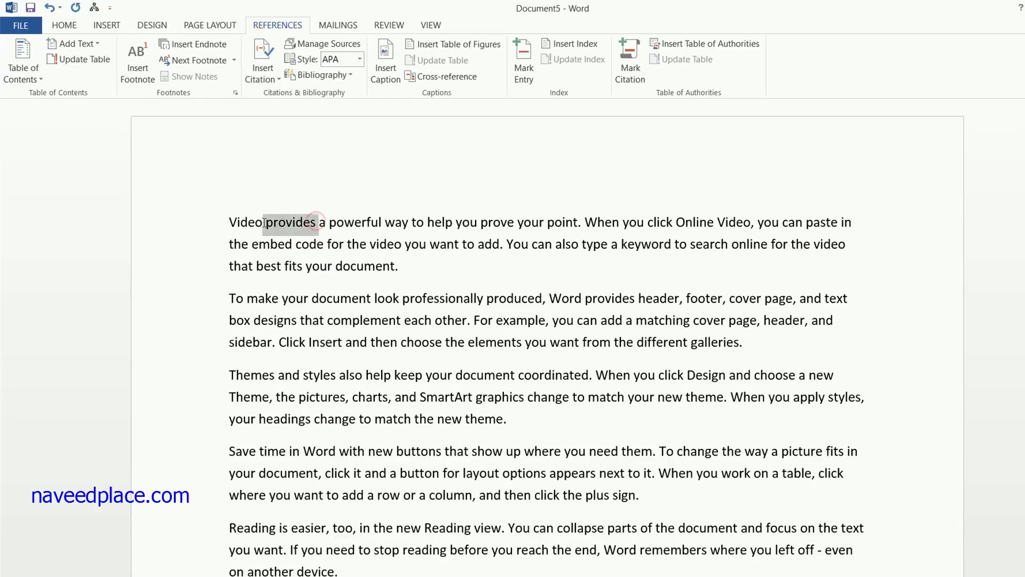
click(135, 64)
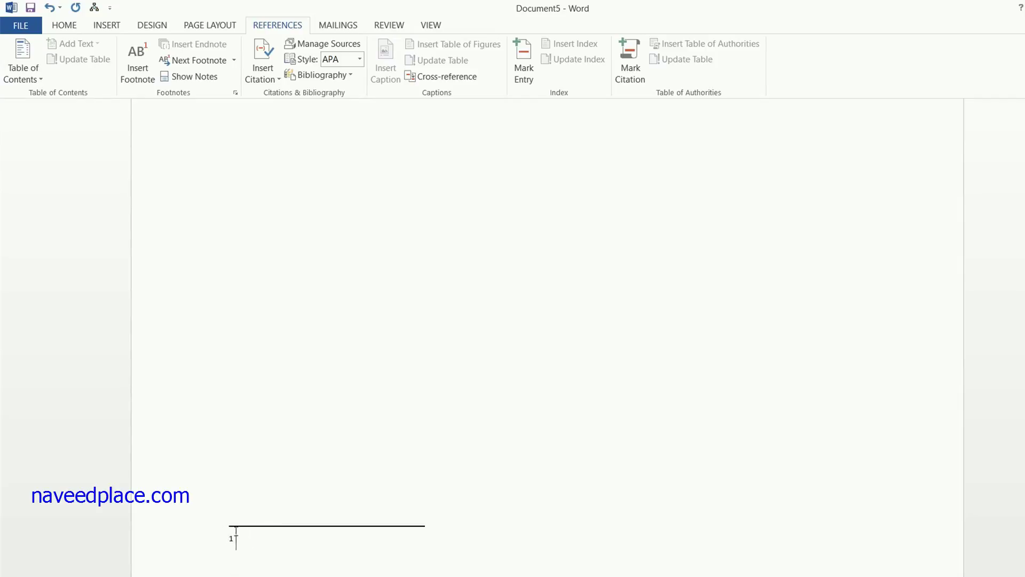
key(ctrl+z)
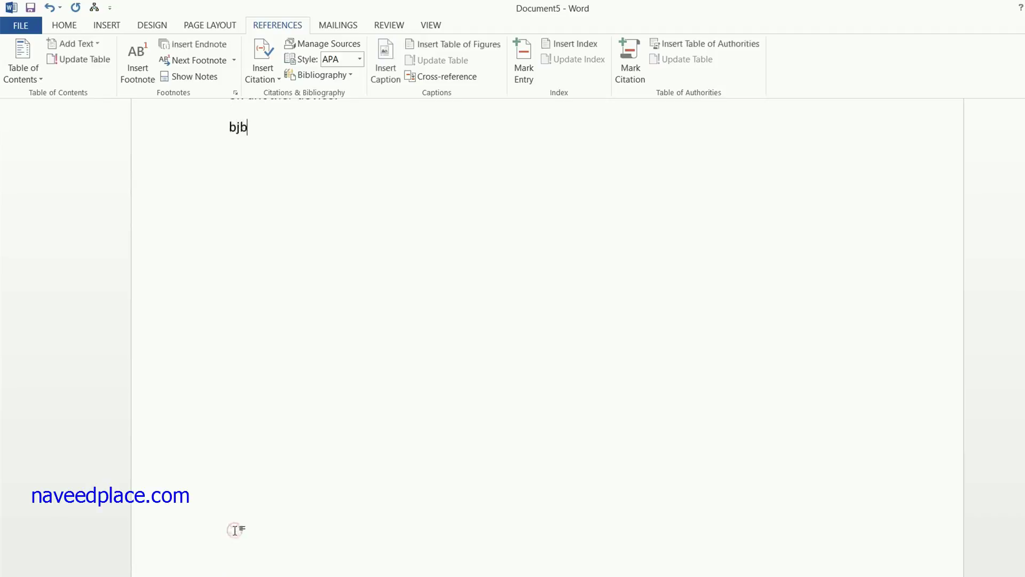
key(ctrl+y)
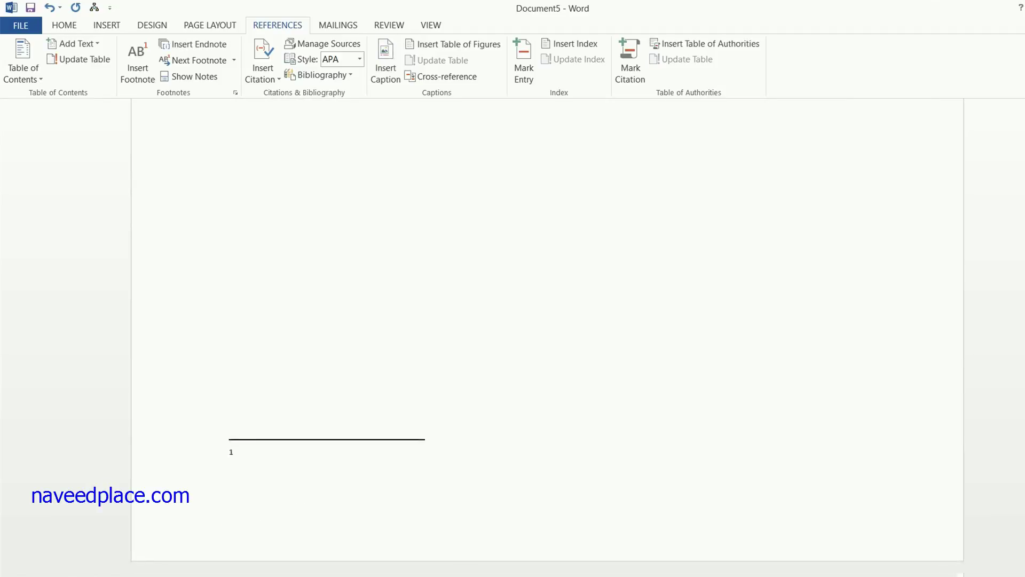
text(vvv)
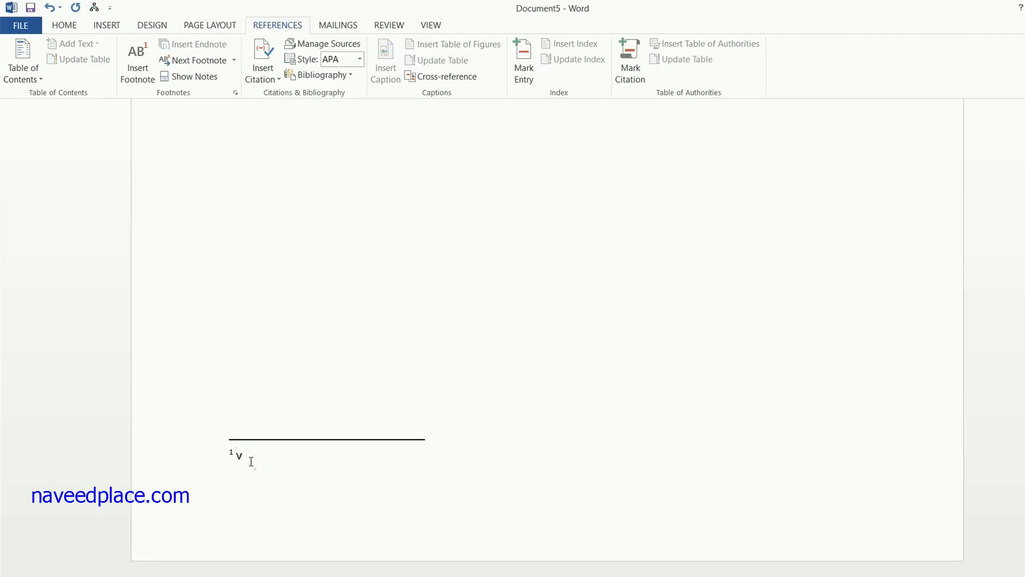
text(vvvv)
click(737, 341)
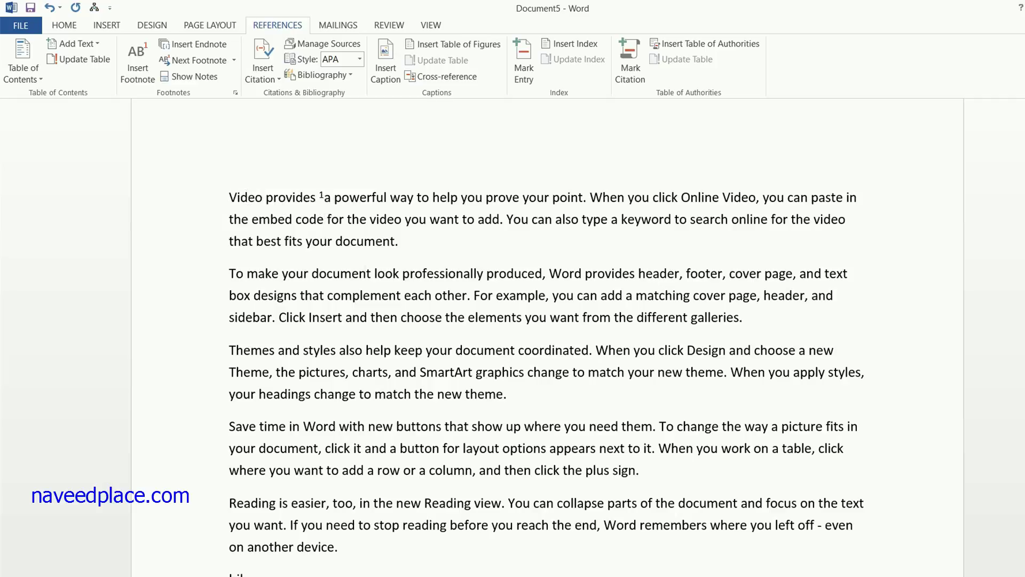
scroll(295, 488, down, 10)
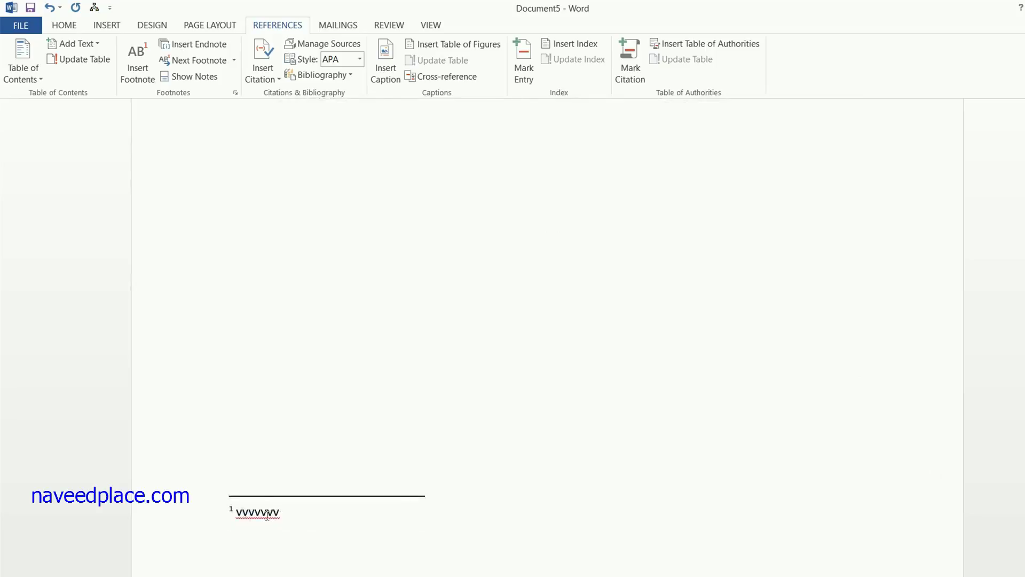
scroll(547, 337, up, 10)
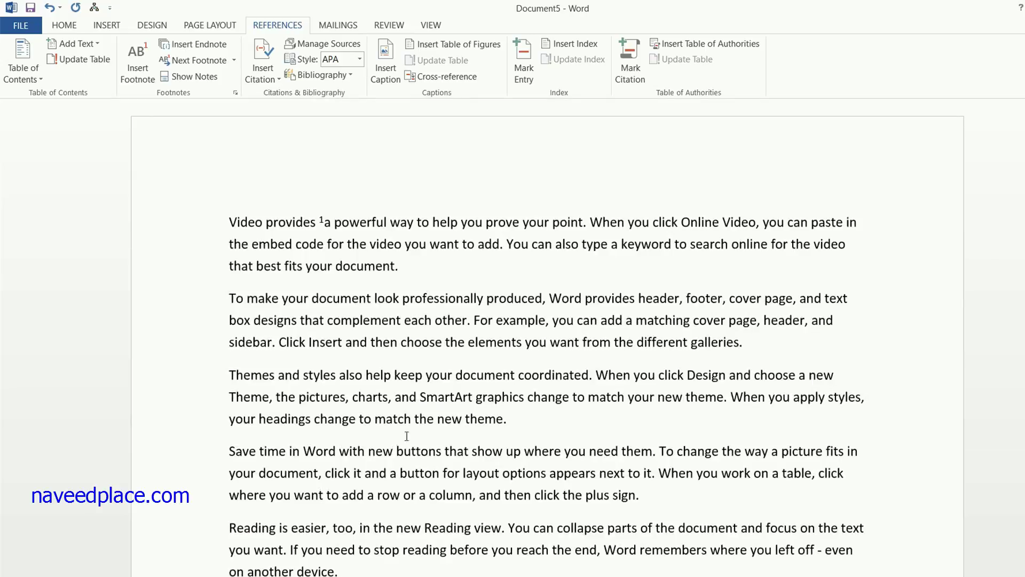
Add a footnote after "the elements" in the second paragraph with the note text "bbb"
drag(485, 345, 446, 343)
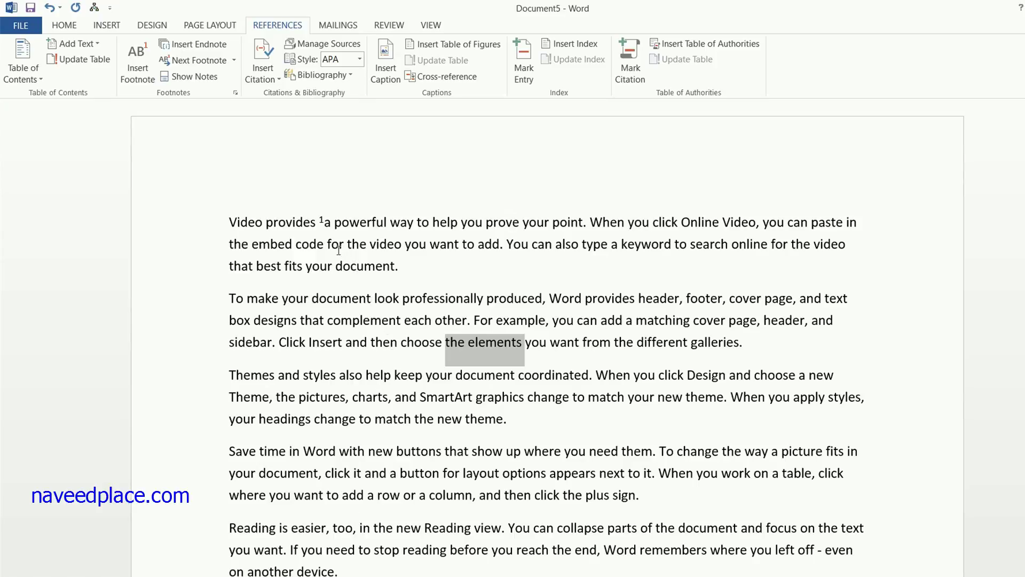
mouse_move(323, 223)
click(138, 60)
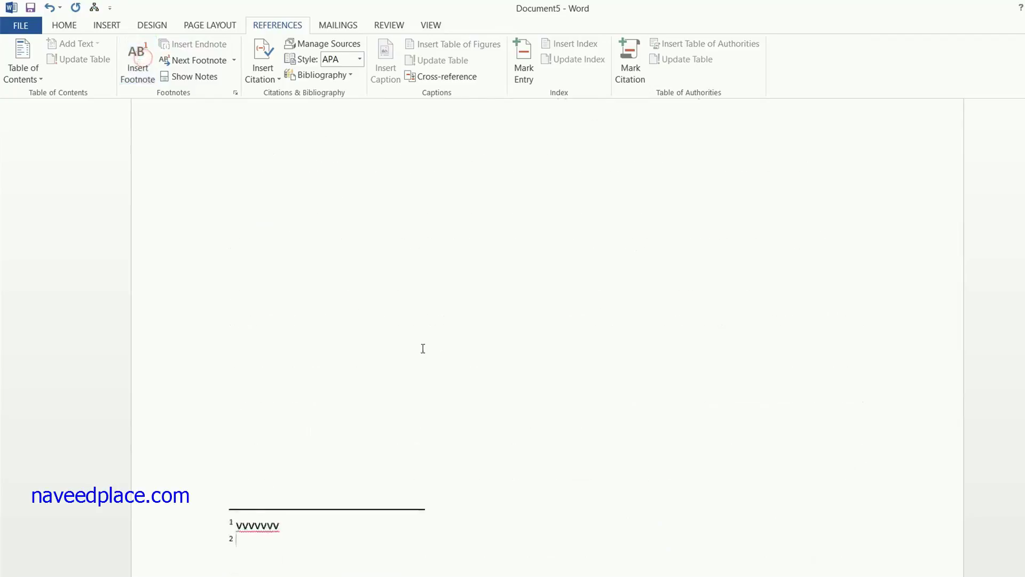
text(bbb)
scroll(289, 406, up, 10)
click(675, 418)
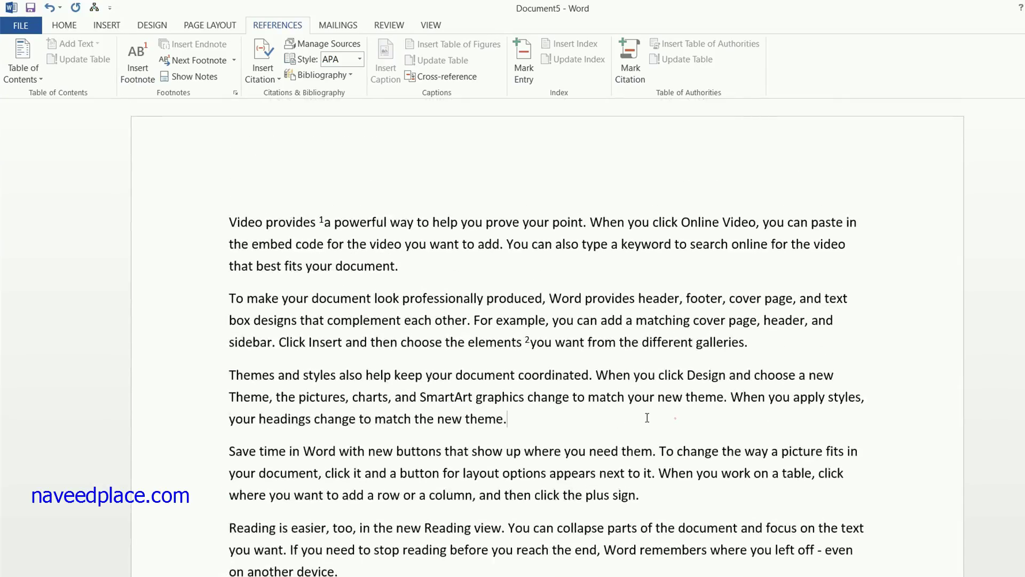
Add a footnote after "change to match your" in the third paragraph with the note text "nn"
drag(649, 396, 476, 396)
click(149, 68)
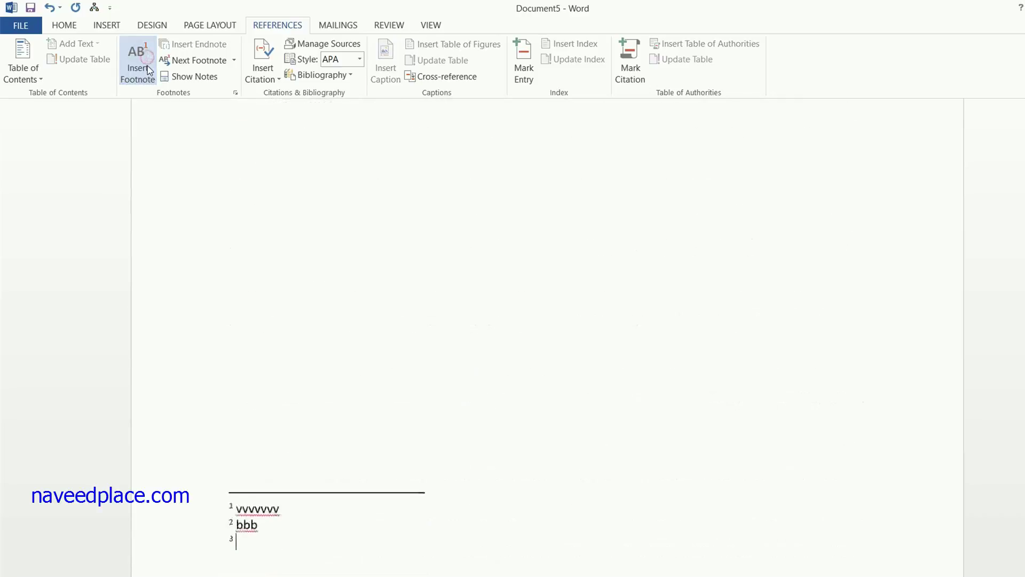
text(nn)
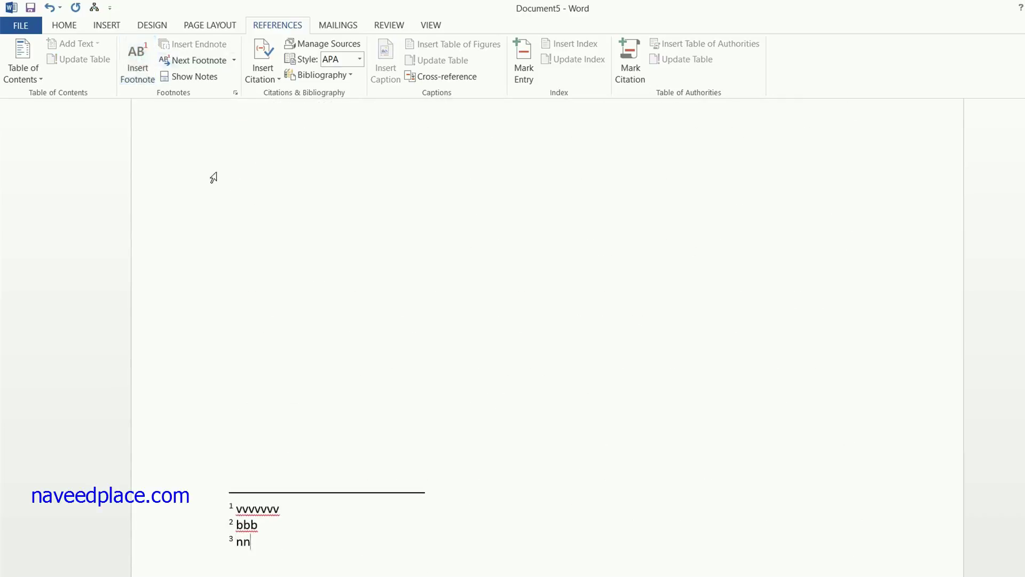
scroll(212, 178, up, 10)
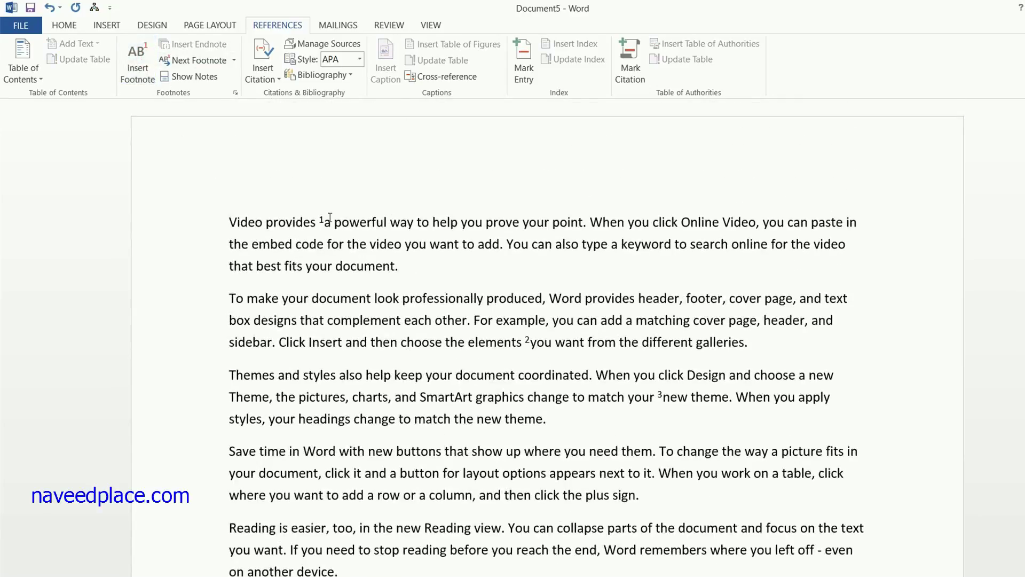
Insert an empty endnote before the final "s" of "provides" in the first sentence
click(310, 223)
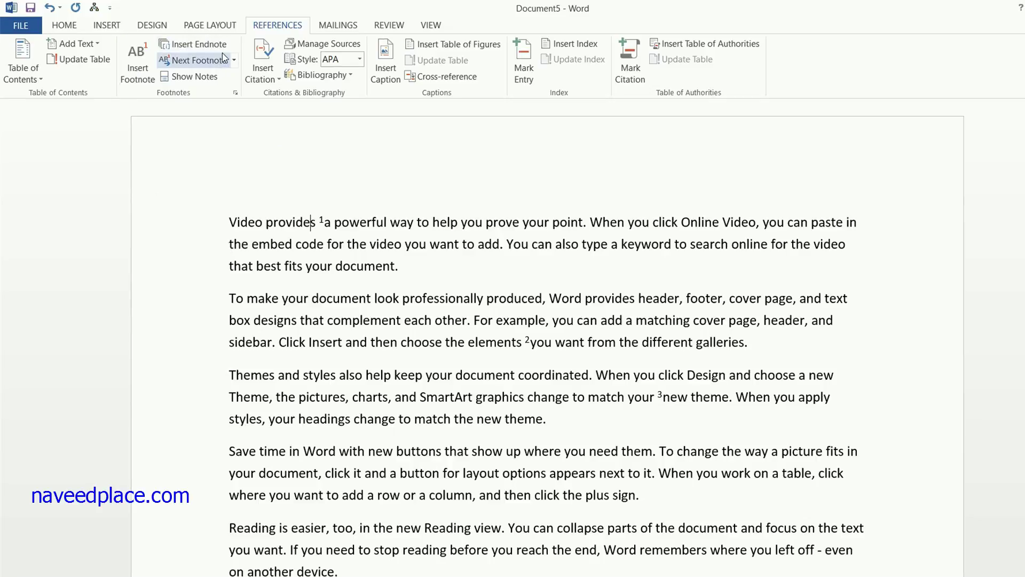
click(195, 44)
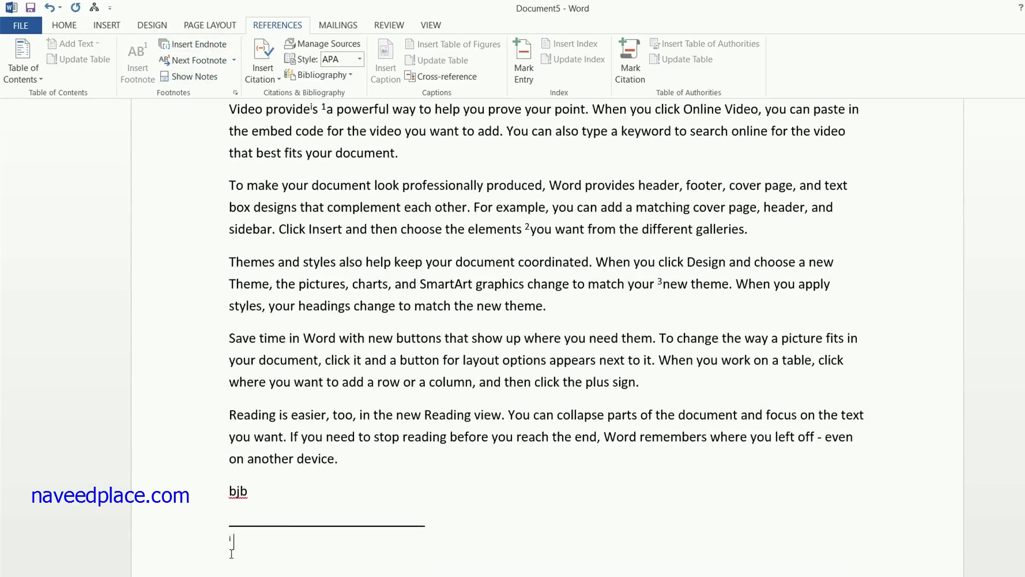
scroll(300, 389, up, 2)
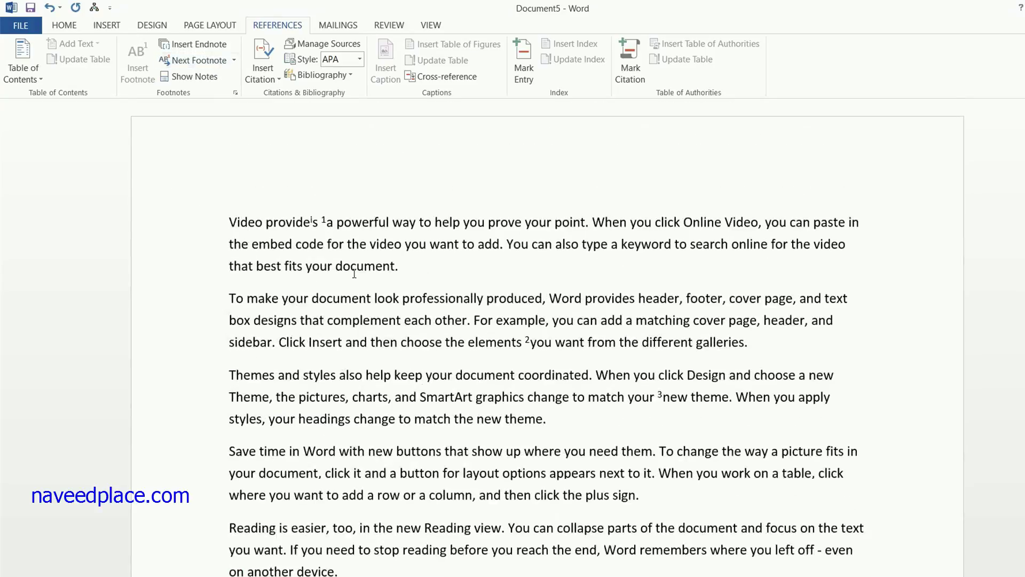
Jump through the footnote references with Next Footnote, starting from the word "provides" in the first sentence
click(303, 221)
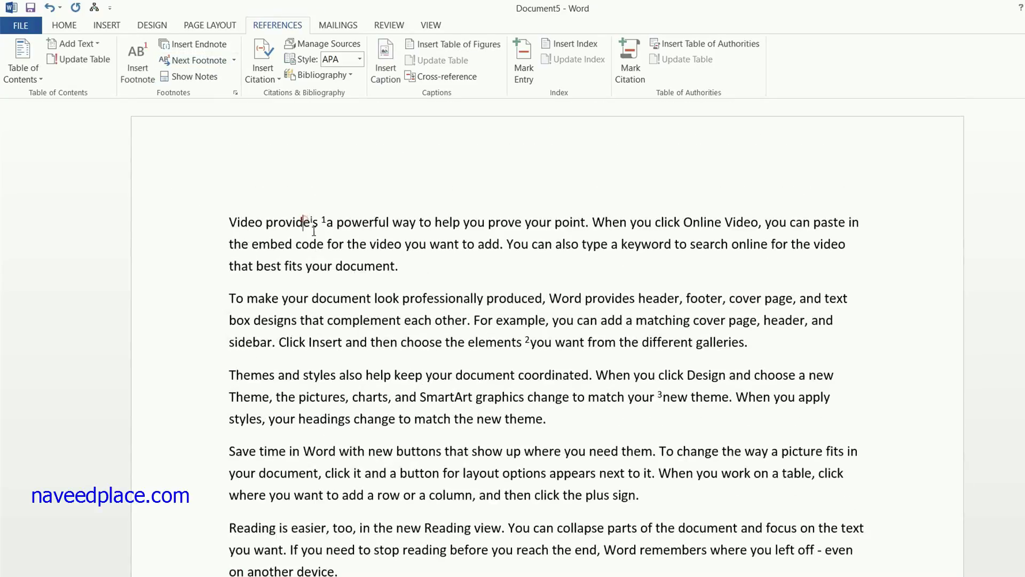
click(206, 61)
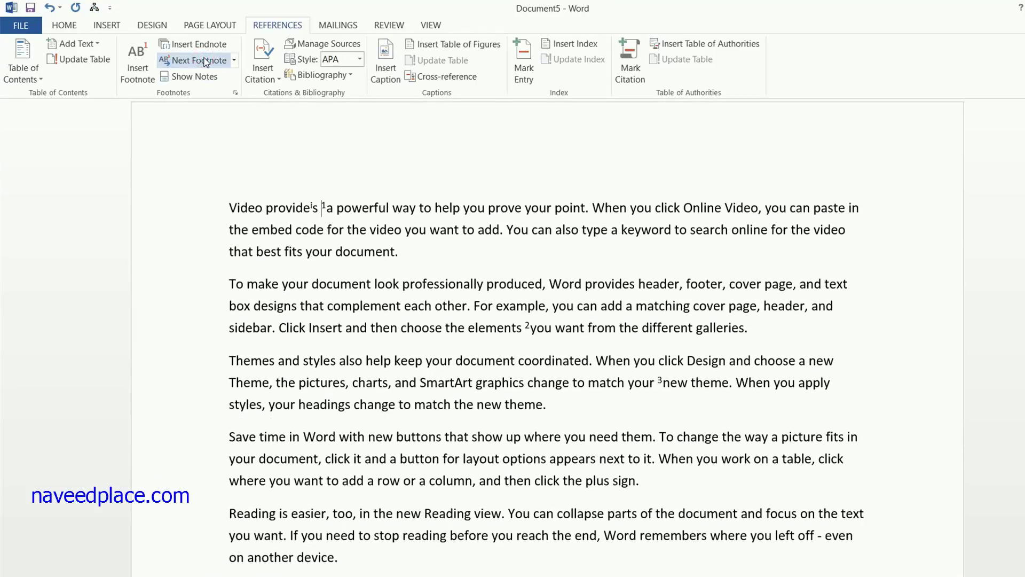
click(206, 61)
click(590, 286)
scroll(590, 287, up, 3)
click(274, 223)
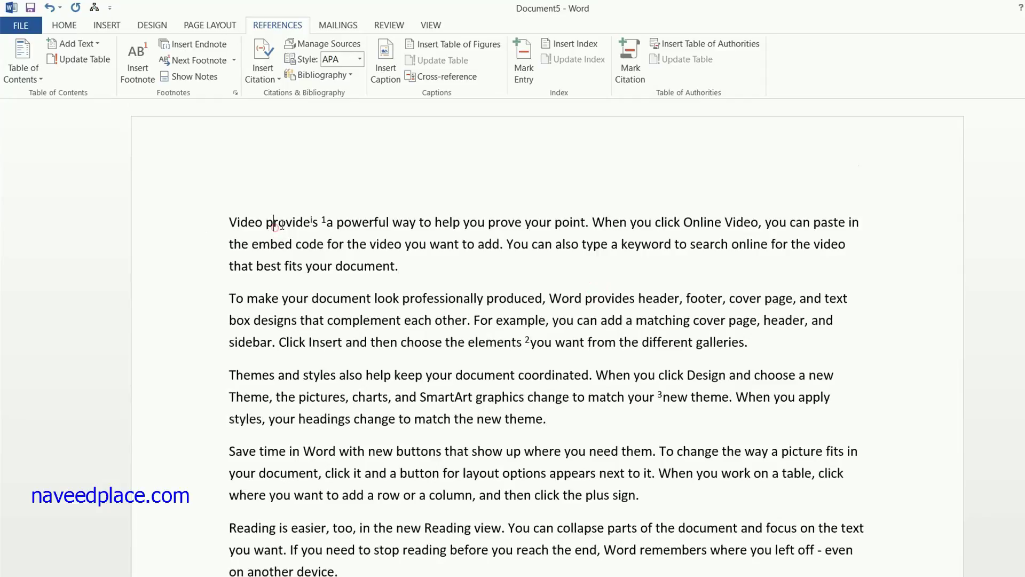
click(203, 62)
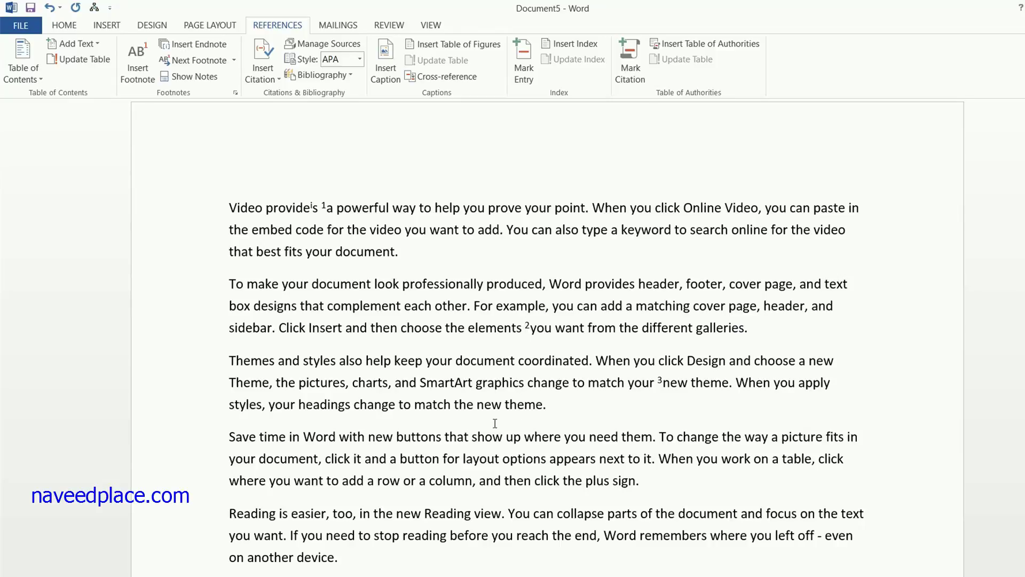
Show the footnote area, return to the body text, and open the note belonging to reference 2 after "elements"
click(194, 82)
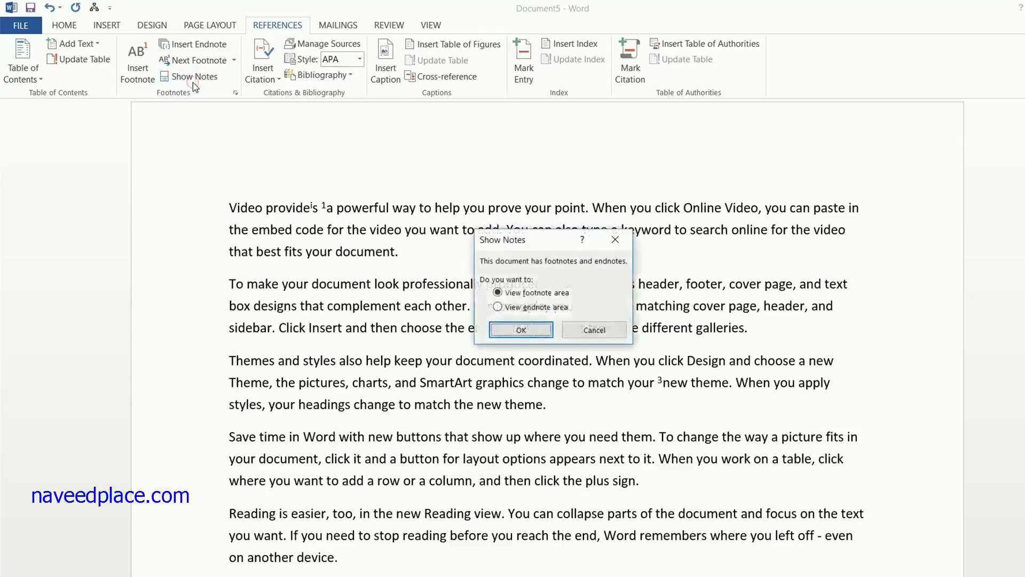
click(507, 331)
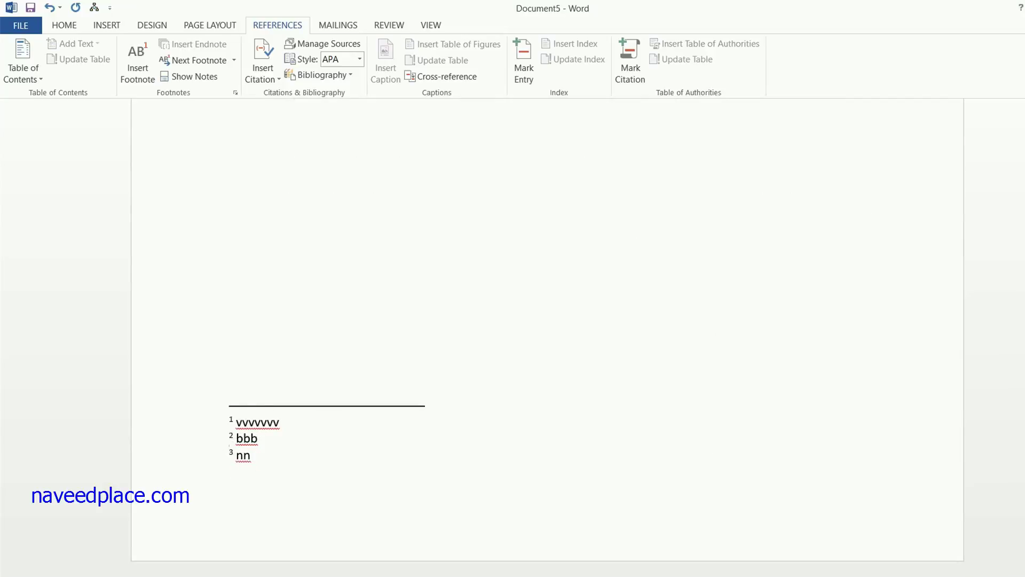
scroll(495, 559, up, 5)
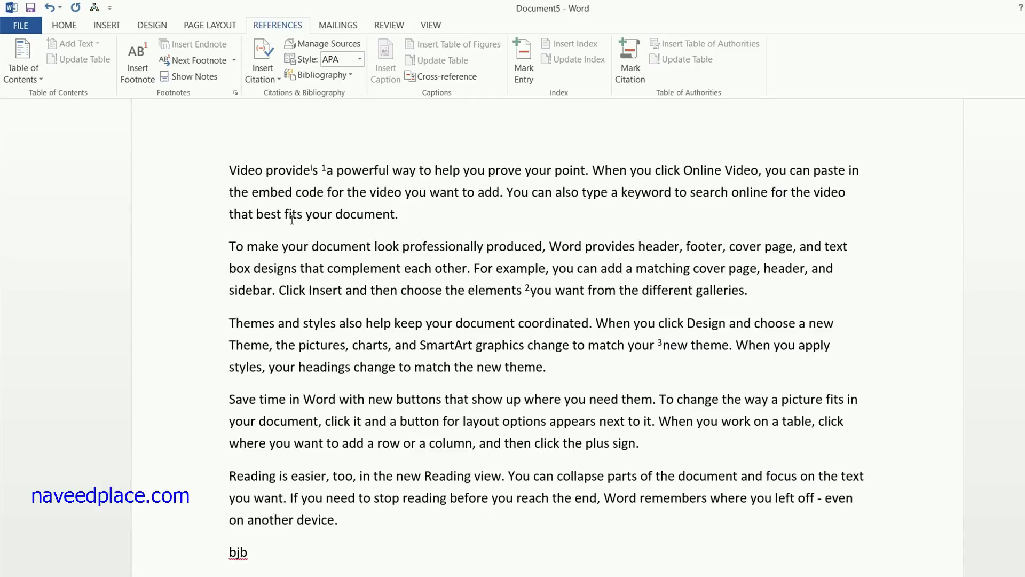
click(186, 76)
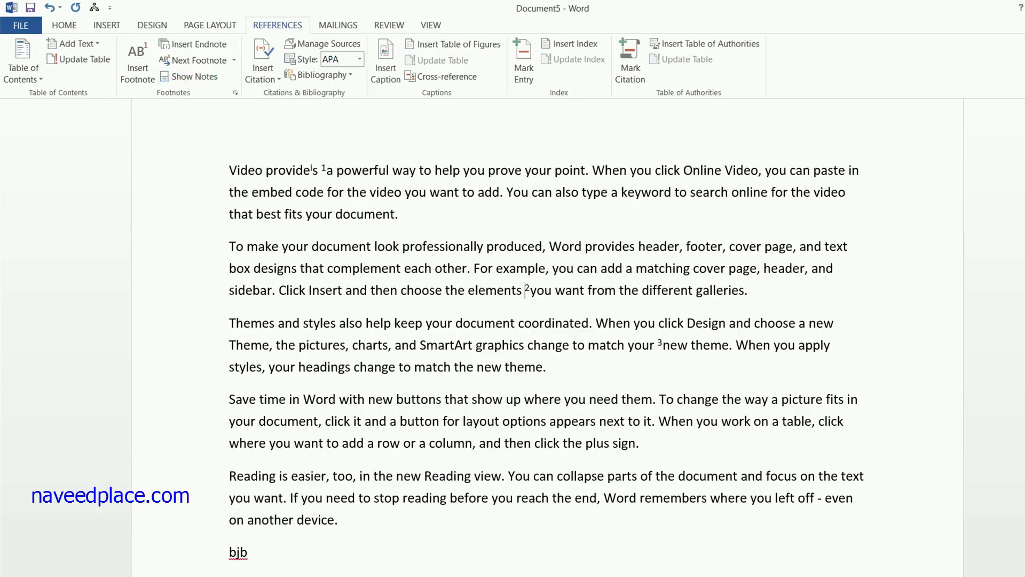
double_click(526, 290)
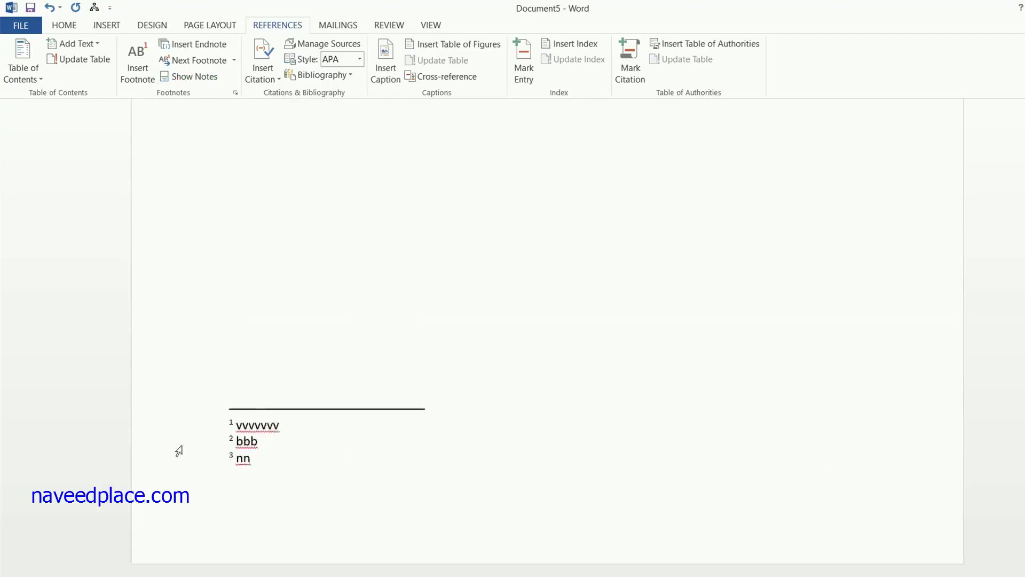